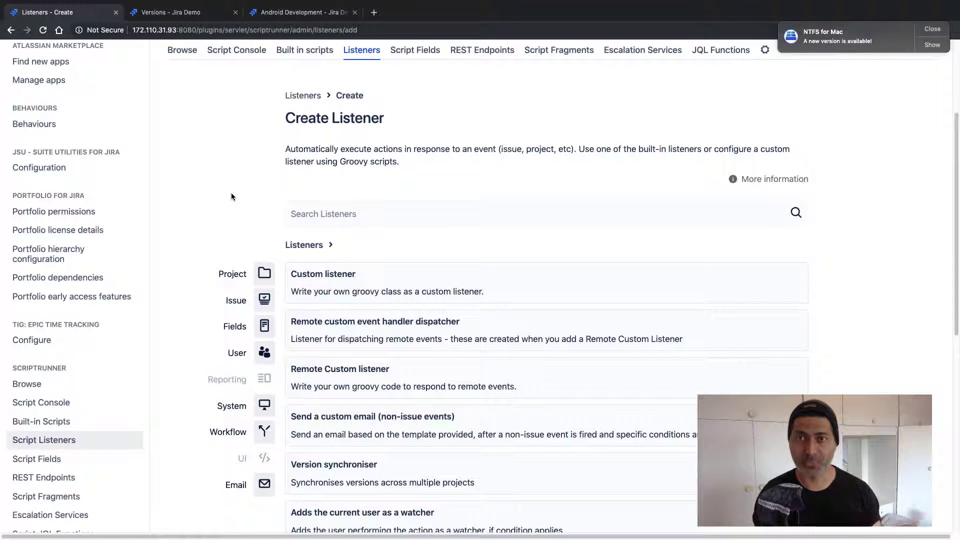
Scroll down the Create Listener page to show built-in listeners such as Version synchroniser.
{"action": "scroll", "coordinate": [222, 236], "scroll_direction": "down", "scroll_amount": 2}
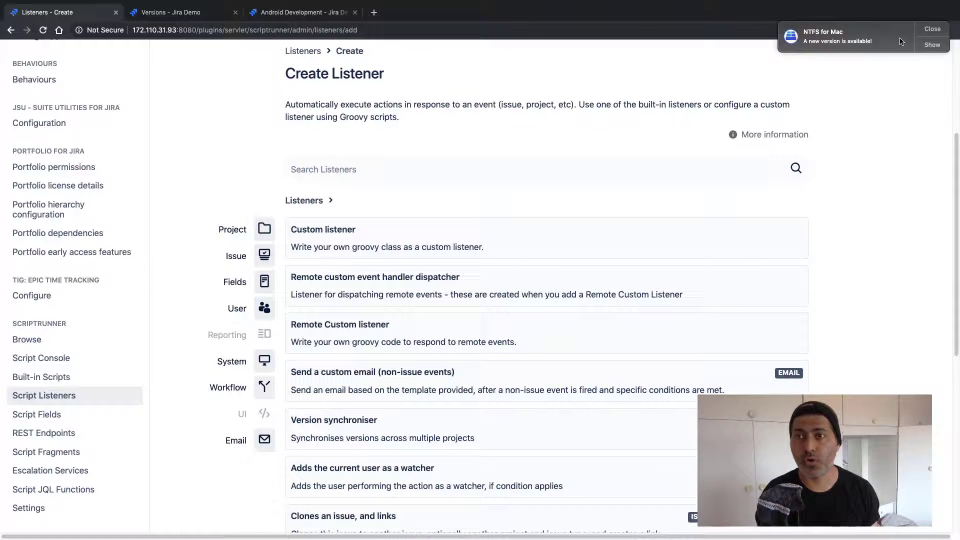
{"action": "left_click", "coordinate": [932, 30]}
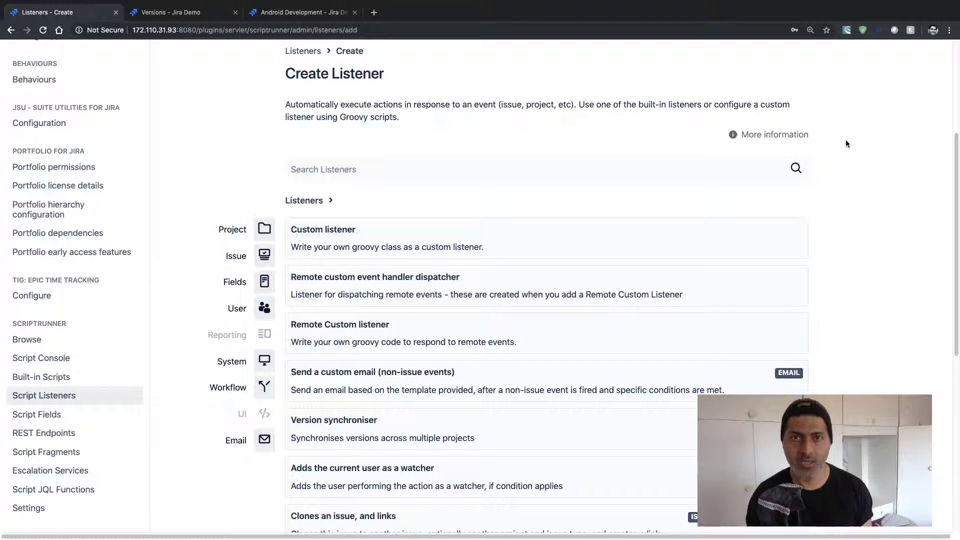
{"action": "scroll", "coordinate": [845, 144], "scroll_direction": "down", "scroll_amount": 1}
{"action": "scroll", "coordinate": [843, 143], "scroll_direction": "up", "scroll_amount": 5}
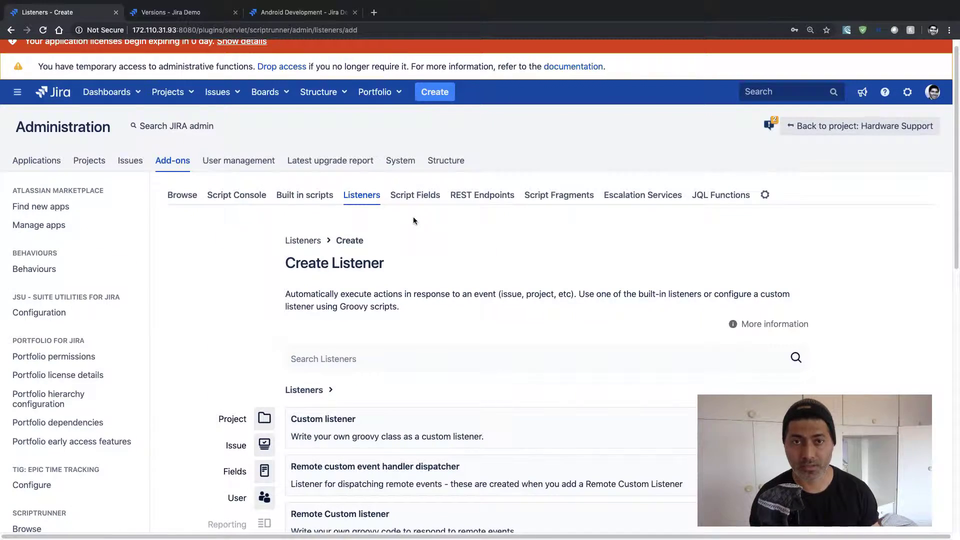
{"action": "scroll", "coordinate": [413, 217], "scroll_direction": "down", "scroll_amount": 5}
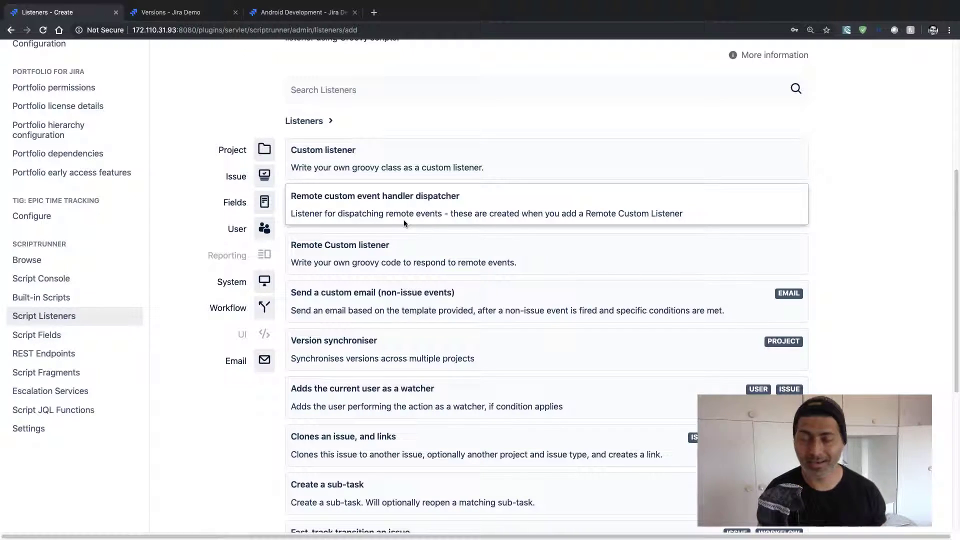
{"action": "scroll", "coordinate": [403, 220], "scroll_direction": "down", "scroll_amount": 1}
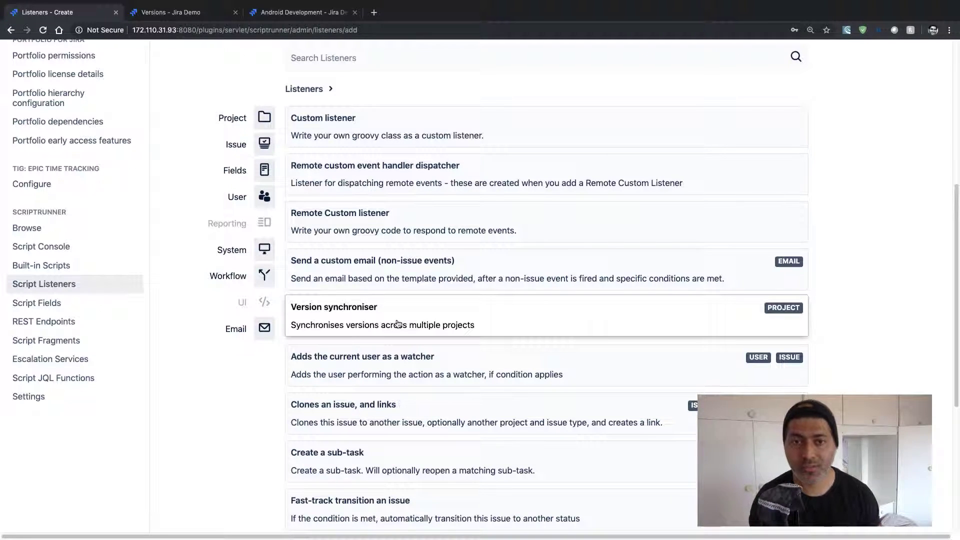
Start a Version synchroniser listener with source Android Development and target Hardware Support.
{"action": "left_click", "coordinate": [397, 323]}
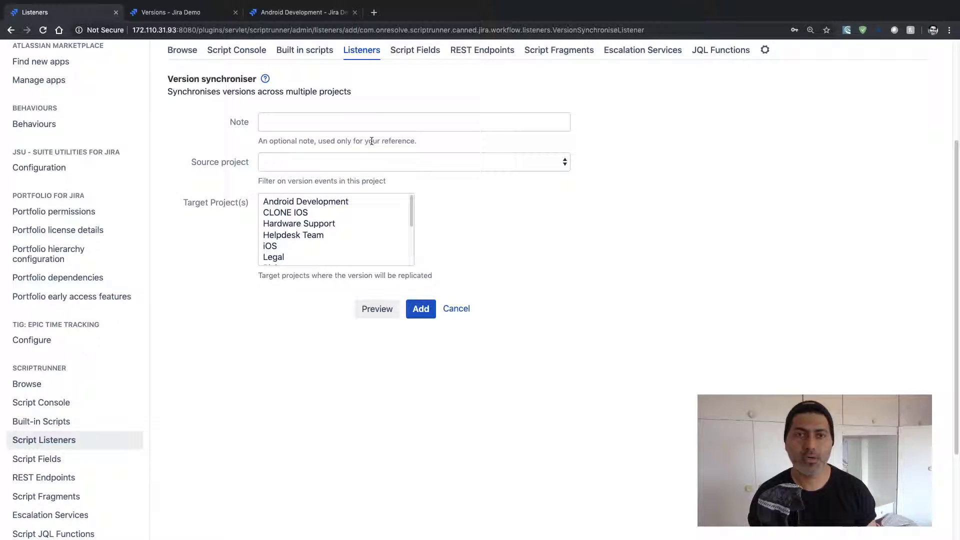
{"action": "left_click", "coordinate": [375, 165]}
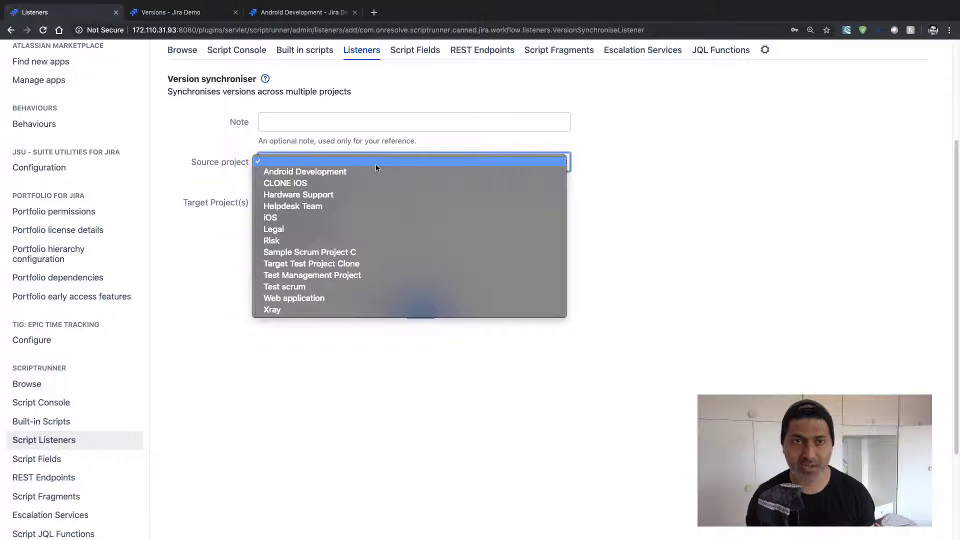
{"action": "left_click", "coordinate": [367, 174]}
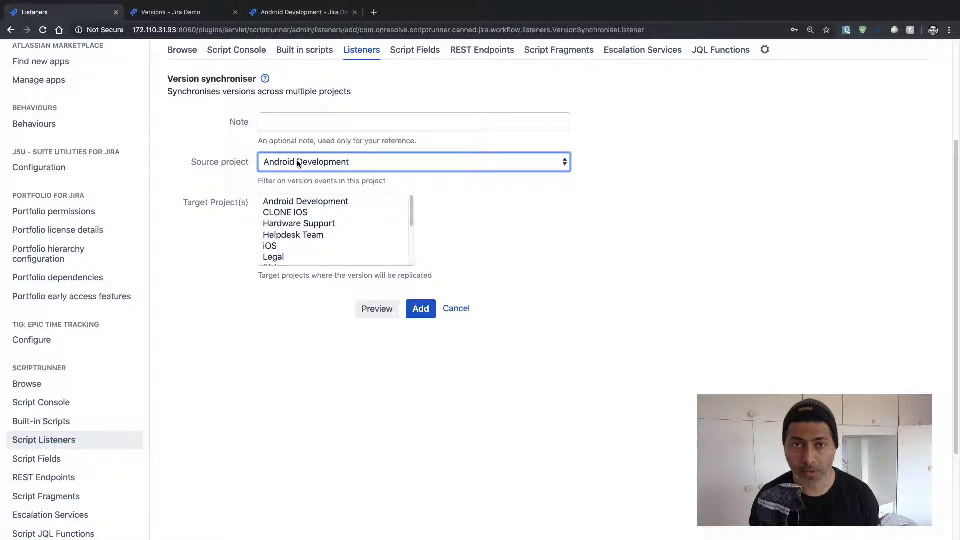
{"action": "left_click", "coordinate": [295, 224]}
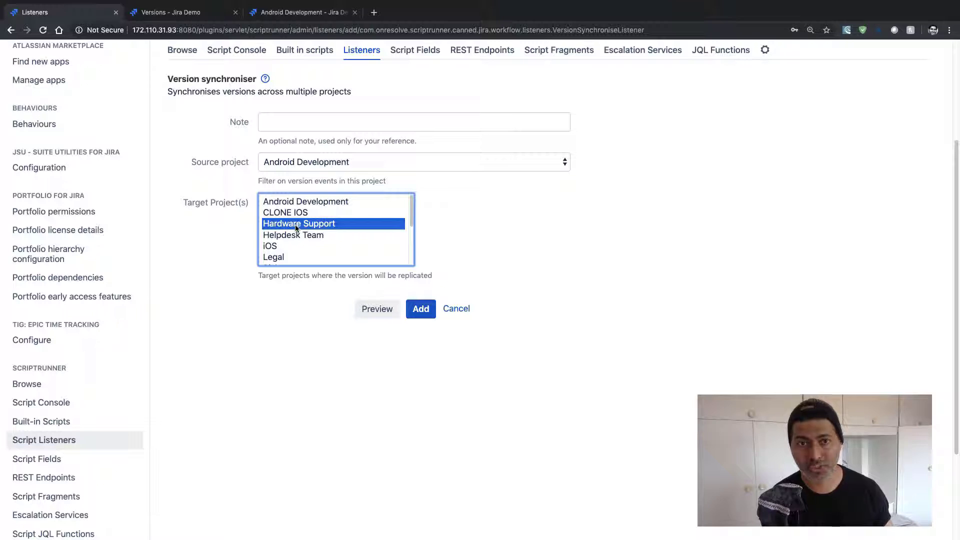
Fill the note with 'Version synchroniser Android', keeping Android Development as the source project.
{"action": "left_click", "coordinate": [341, 128]}
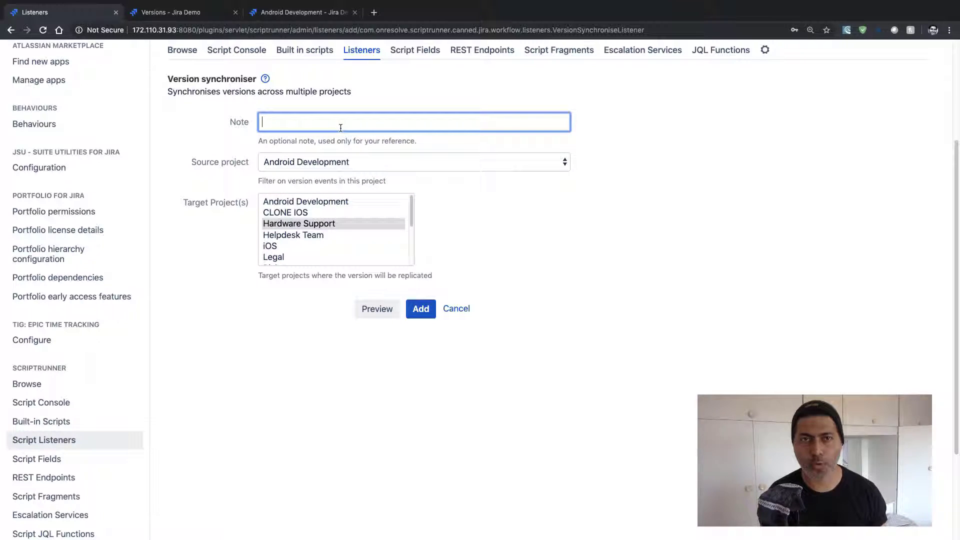
{"action": "left_click_drag", "start_coordinate": [257, 79], "coordinate": [163, 79]}
{"action": "key", "text": "ctrl+c"}
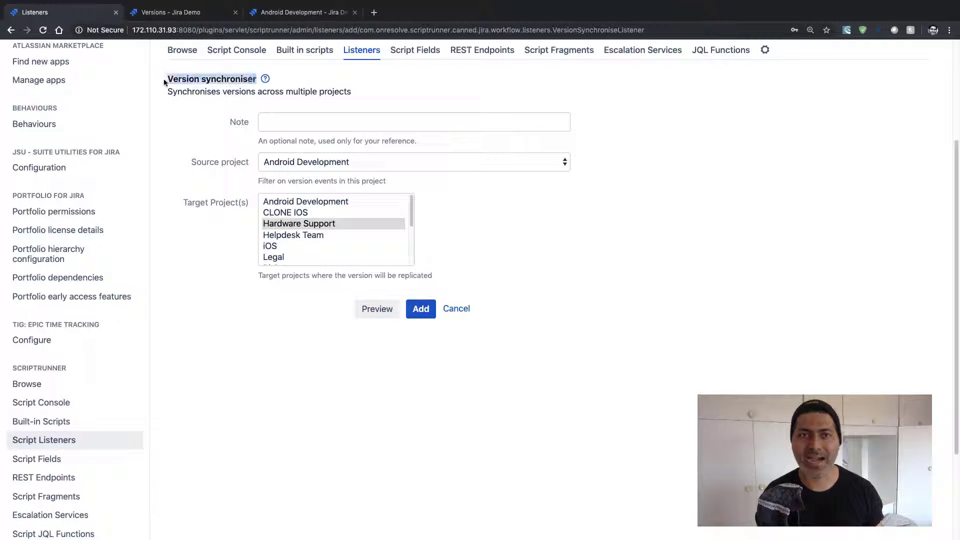
{"action": "left_click", "coordinate": [314, 120]}
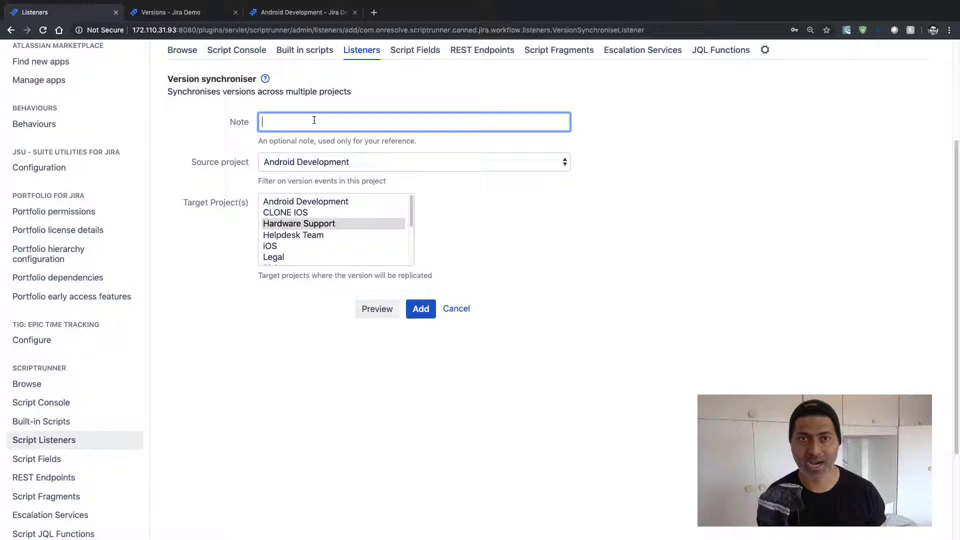
{"action": "key", "text": "ctrl+v"}
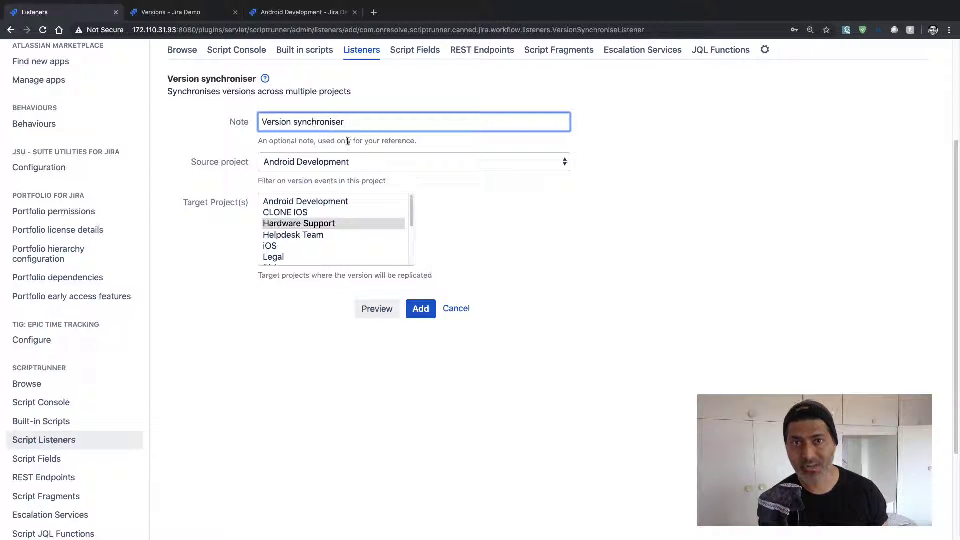
{"action": "left_click", "coordinate": [295, 165]}
{"action": "left_click", "coordinate": [292, 165]}
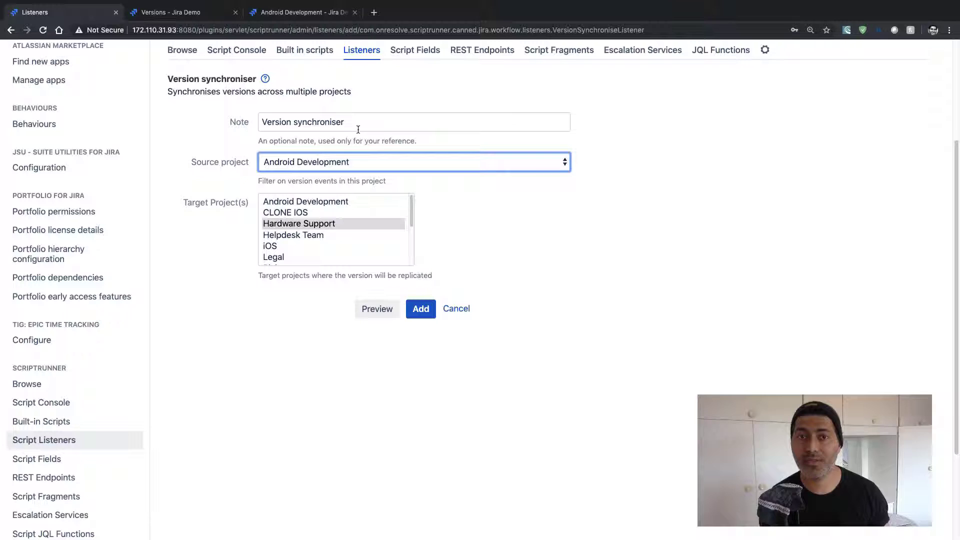
{"action": "left_click", "coordinate": [360, 123]}
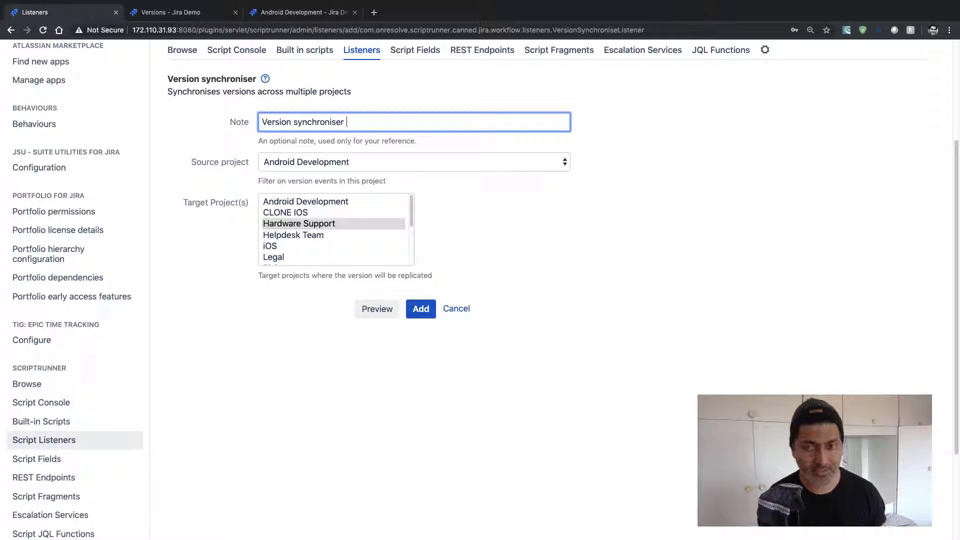
{"action": "type", "text": "Andr"}
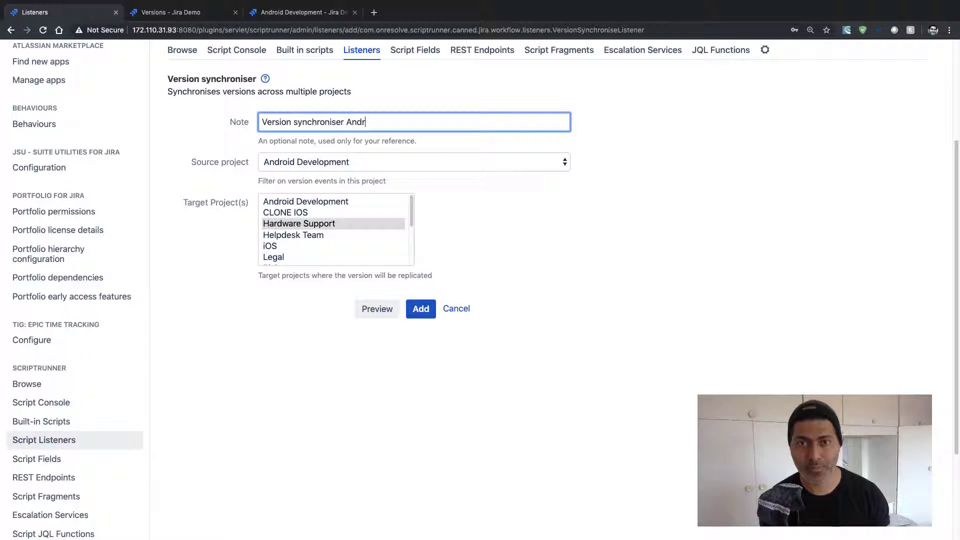
{"action": "type", "text": "oid"}
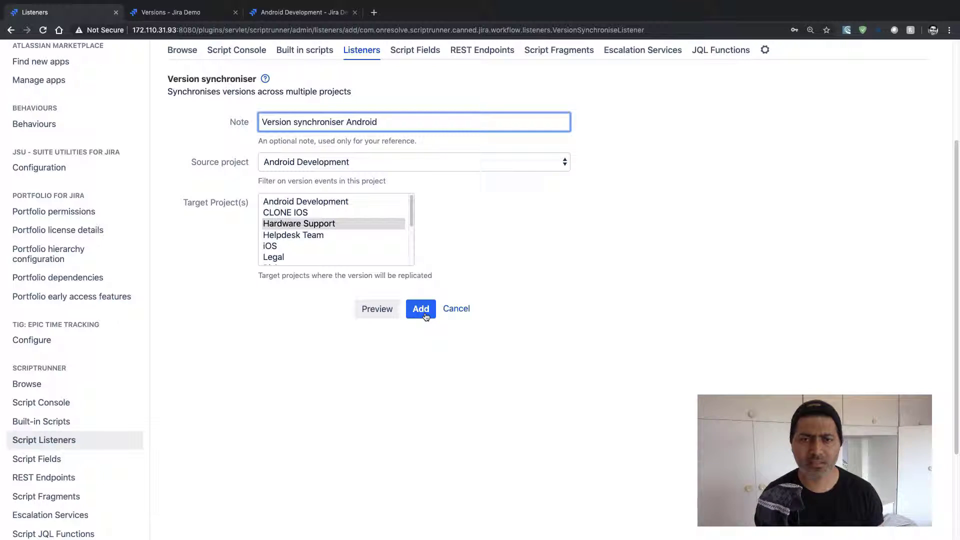
Preview the Version synchroniser settings to validate them, then add the listener for ANDROID.
{"action": "left_click", "coordinate": [384, 312]}
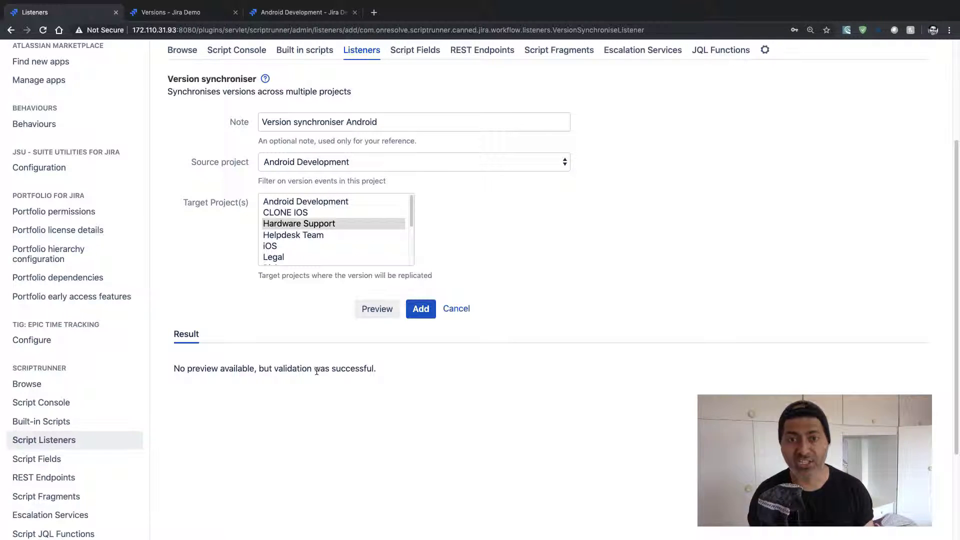
{"action": "left_click", "coordinate": [420, 310]}
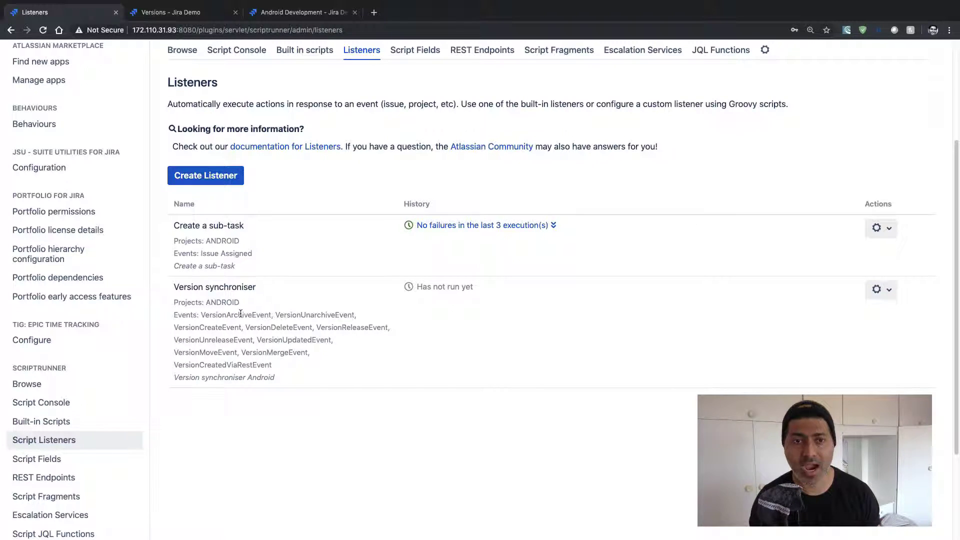
{"action": "triple_click", "coordinate": [238, 315]}
{"action": "left_click", "coordinate": [244, 318]}
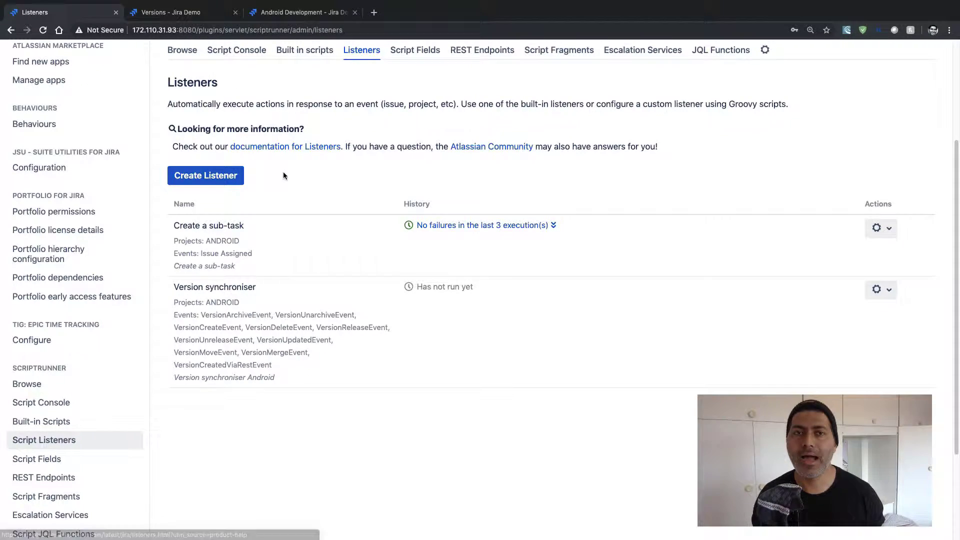
Show all Android Development versions, then view Hardware Support's versions, which list only Version 2.1.
{"action": "key", "text": "super+3"}
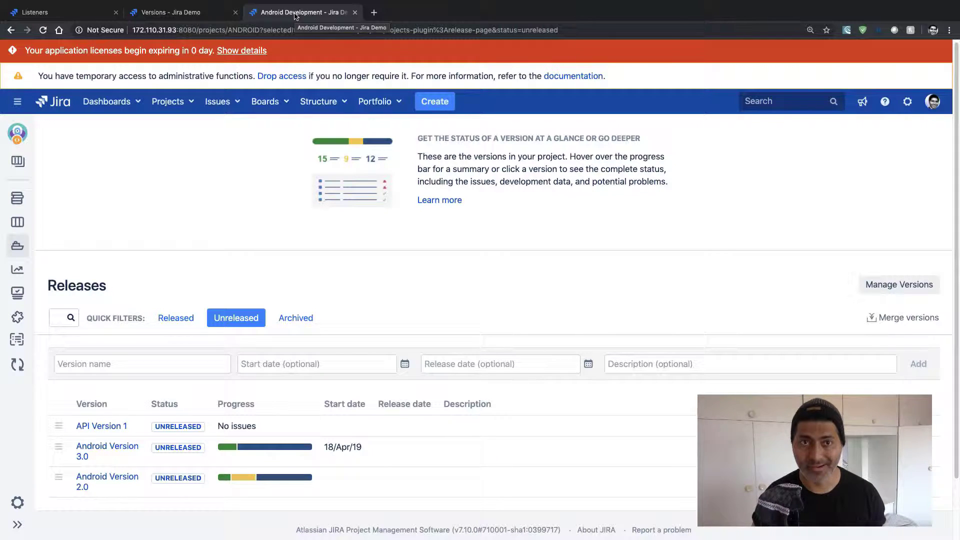
{"action": "key", "text": "super+plus"}
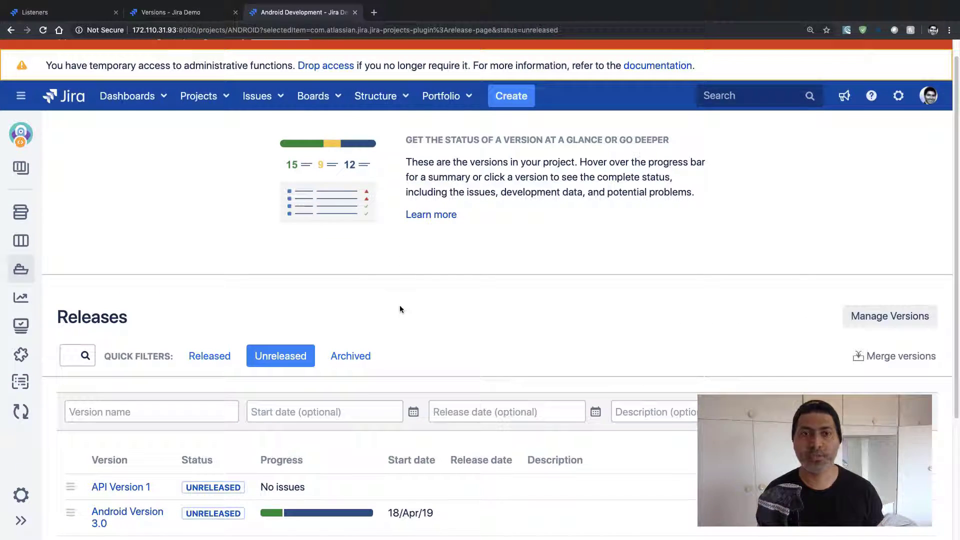
{"action": "scroll", "coordinate": [380, 288], "scroll_direction": "down", "scroll_amount": 3}
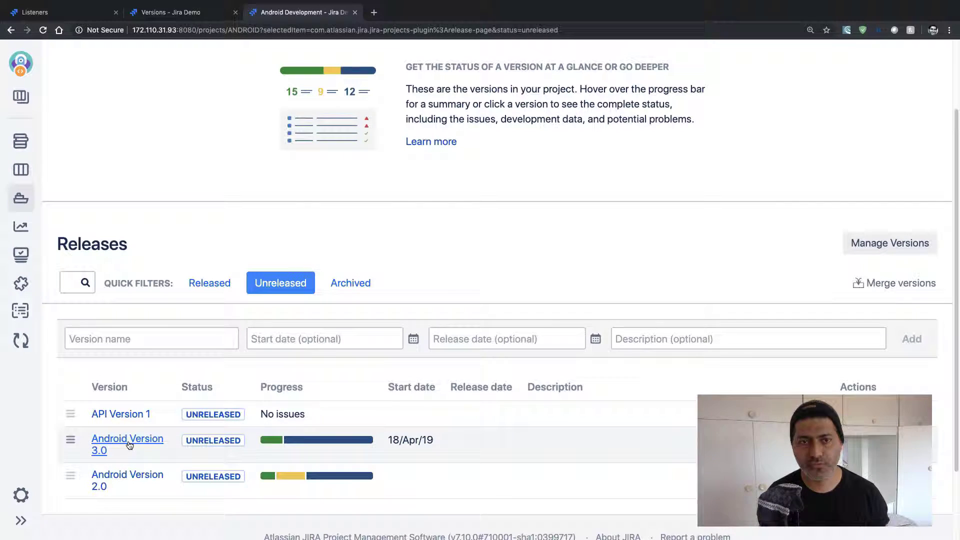
{"action": "left_click", "coordinate": [279, 285]}
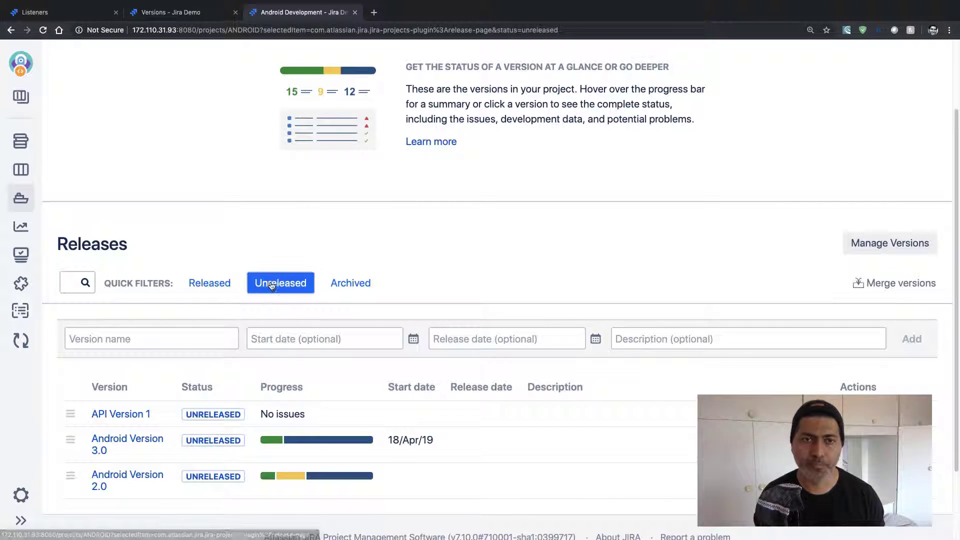
{"action": "scroll", "coordinate": [279, 285], "scroll_direction": "down", "scroll_amount": 5}
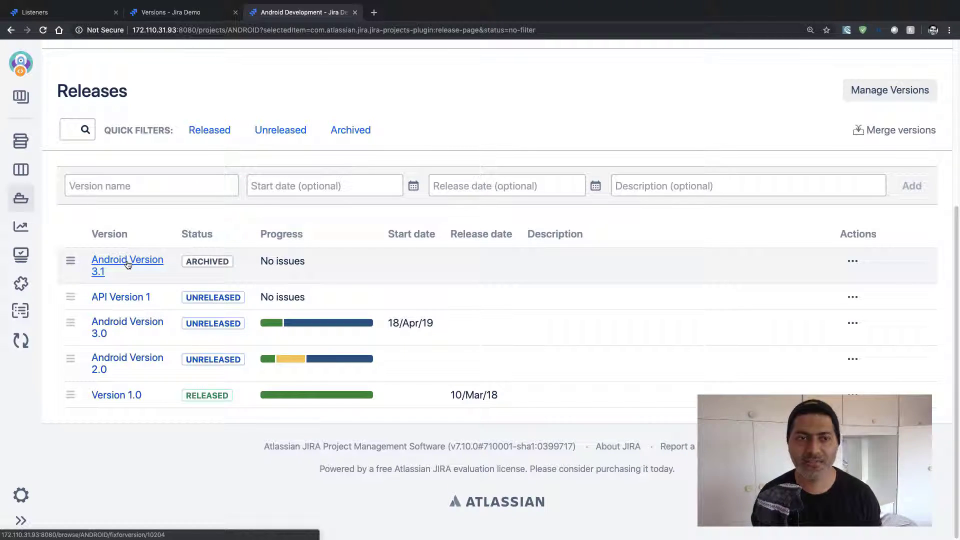
{"action": "left_click", "coordinate": [185, 14]}
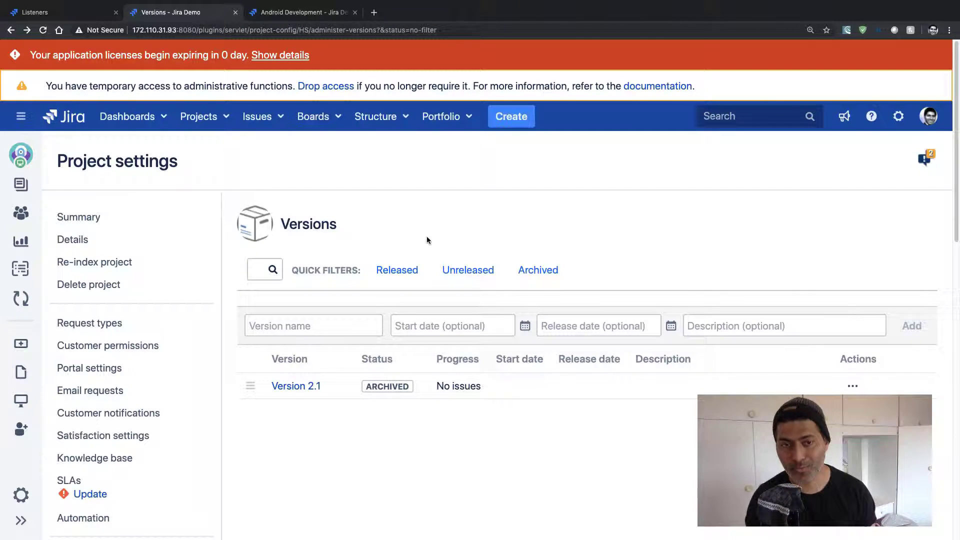
On Android Development releases, enter the new version name 'Version 3.5 (CPR)'.
{"action": "left_click", "coordinate": [305, 14]}
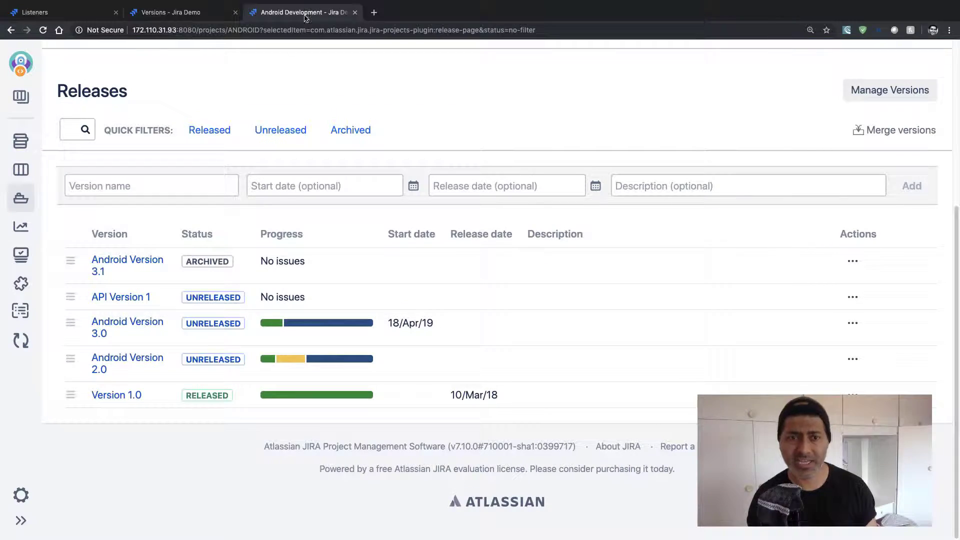
{"action": "left_click", "coordinate": [192, 187]}
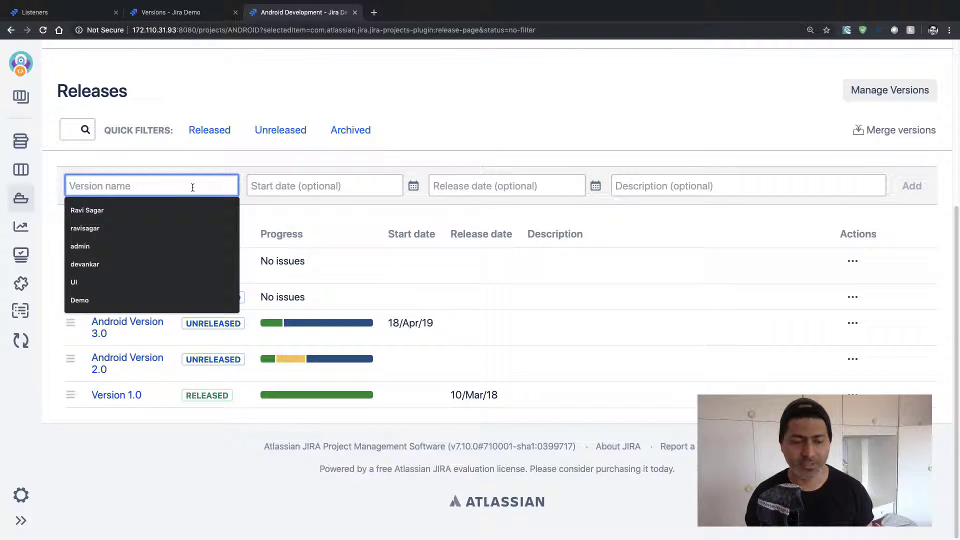
{"action": "type", "text": "C"}
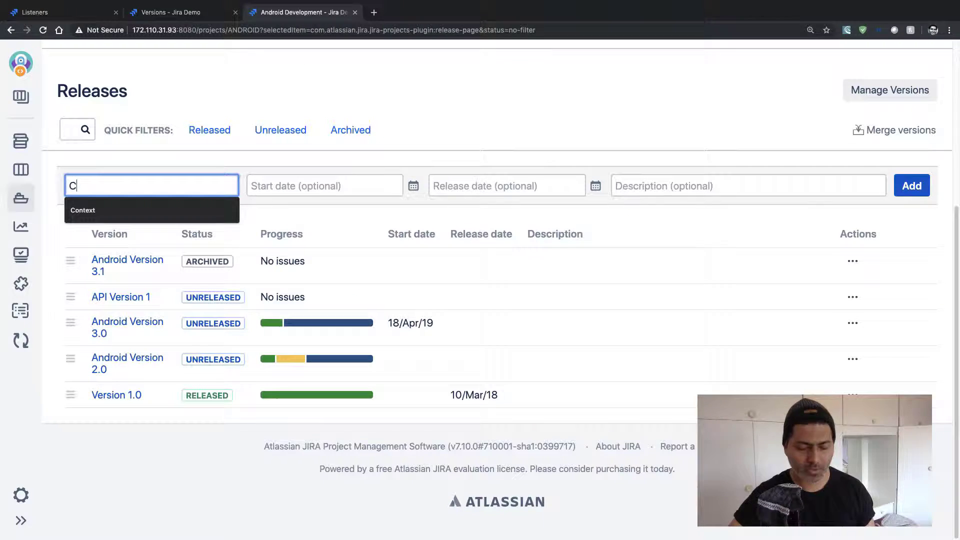
{"action": "key", "text": "BackSpace"}
{"action": "type", "text": "Version "}
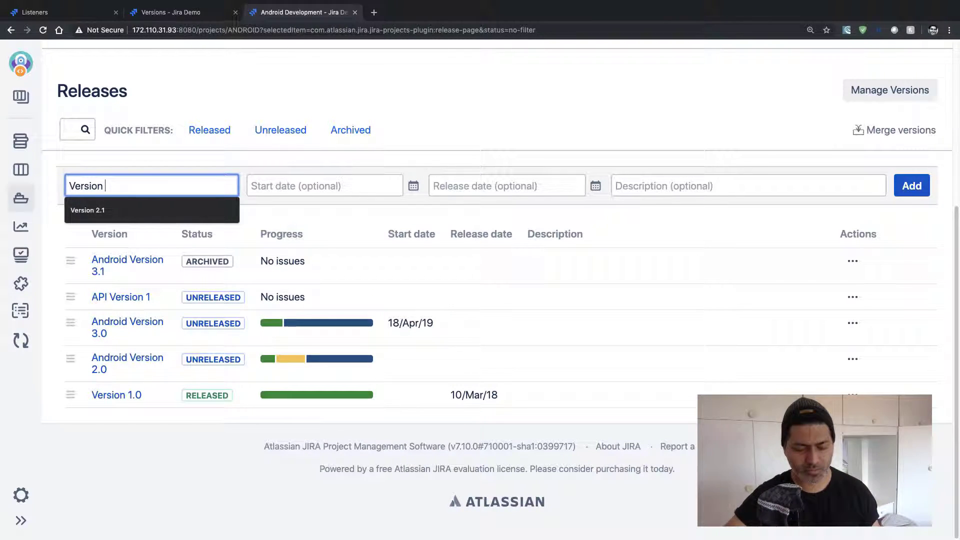
{"action": "type", "text": "3."}
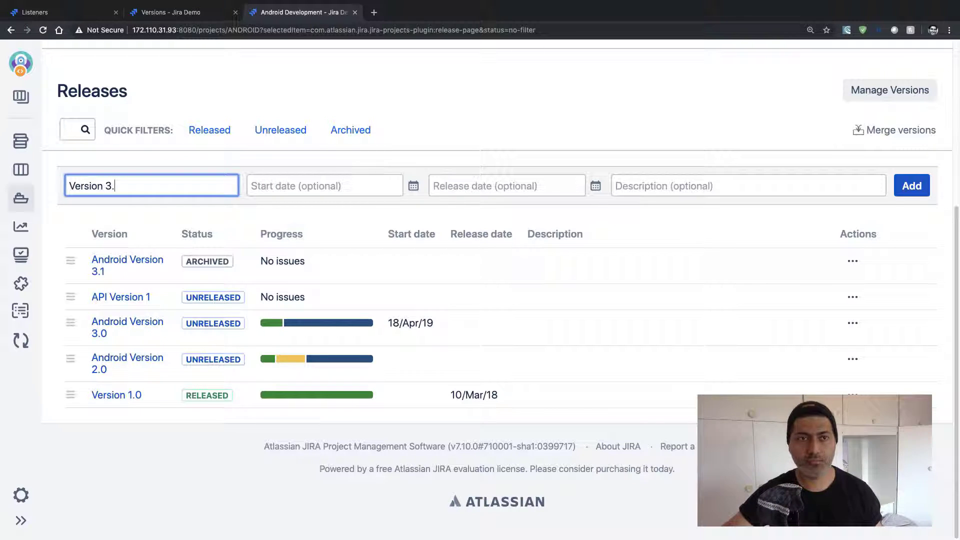
{"action": "type", "text": "5"}
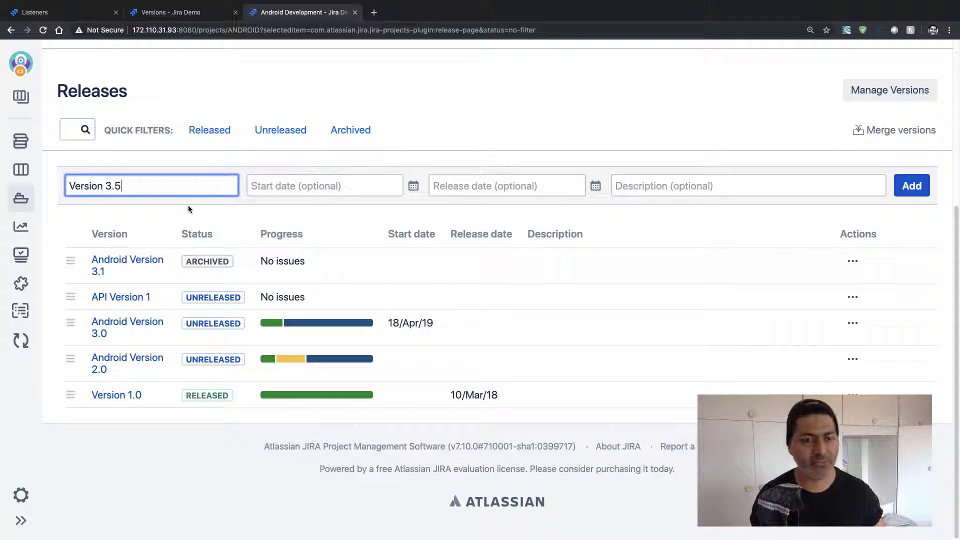
{"action": "type", "text": "(CPR)"}
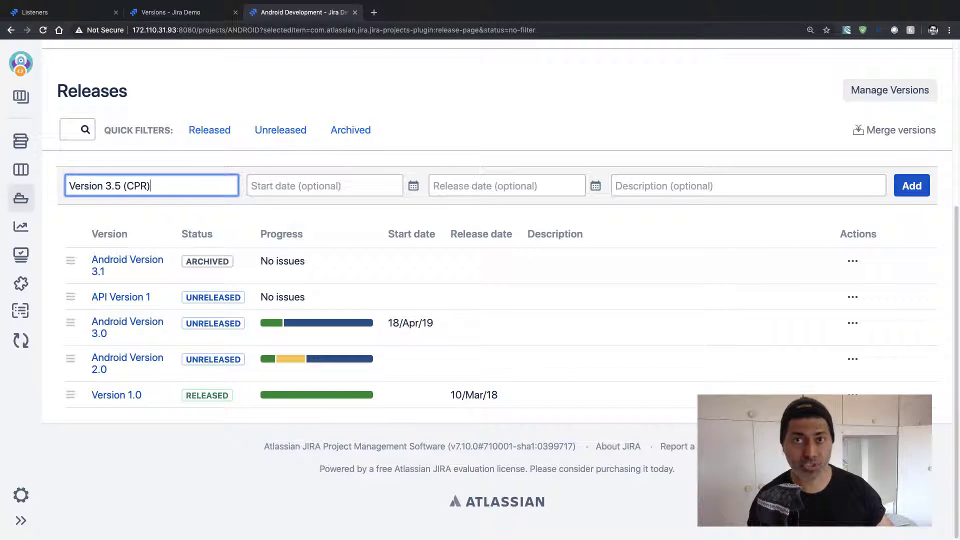
Set start date 23 April 2019, release date 30 April 2019, and description 'Thid is my CPR'.
{"action": "left_click", "coordinate": [413, 185]}
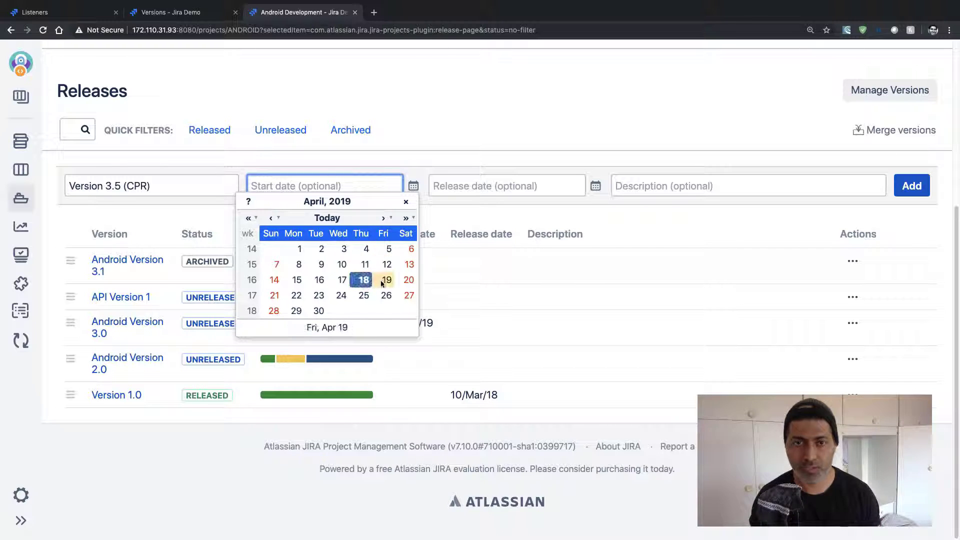
{"action": "left_click", "coordinate": [318, 295]}
{"action": "left_click", "coordinate": [537, 186]}
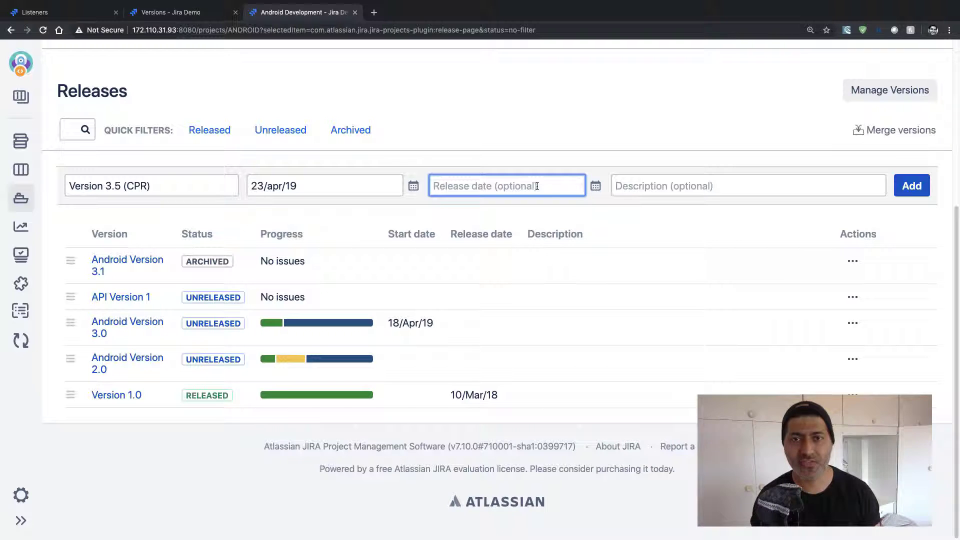
{"action": "left_click", "coordinate": [595, 186]}
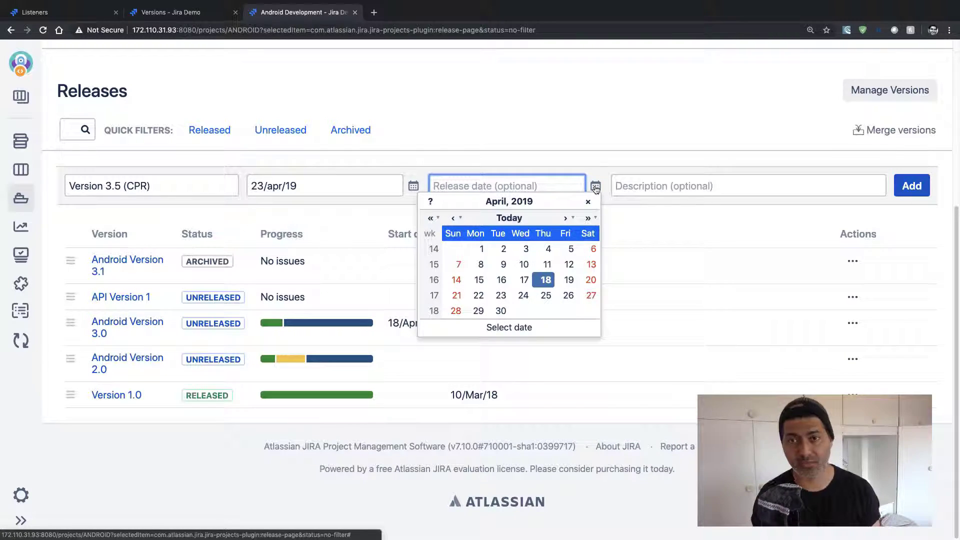
{"action": "left_click", "coordinate": [499, 310]}
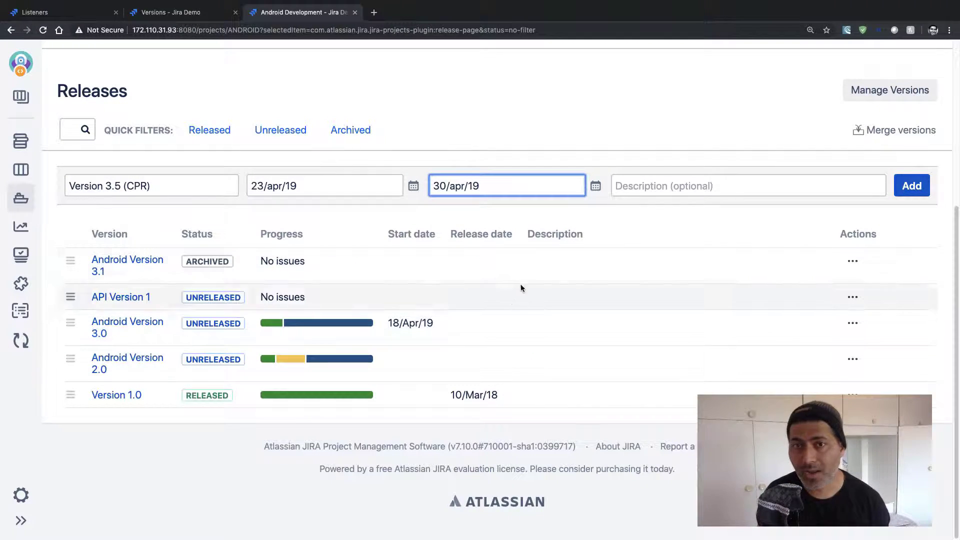
{"action": "left_click", "coordinate": [697, 188]}
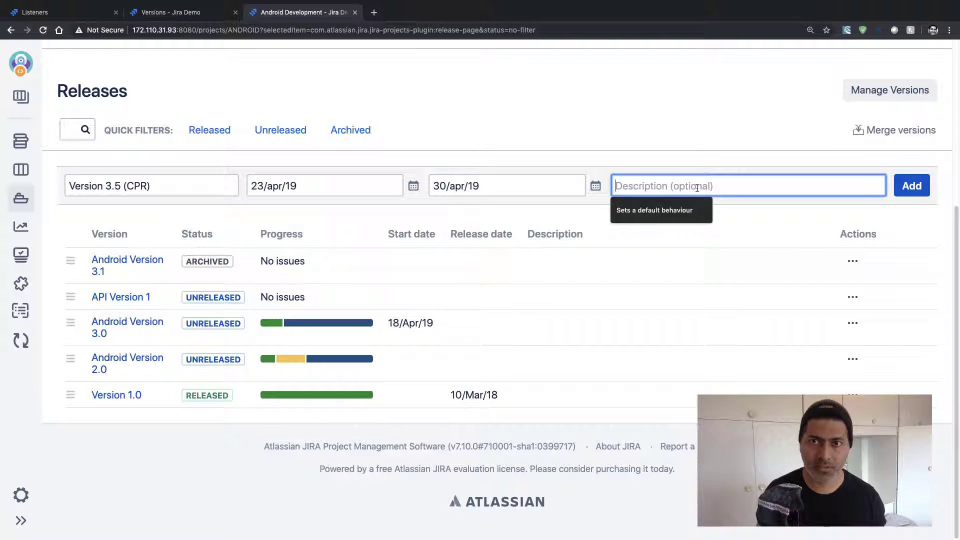
{"action": "type", "text": "Thid"}
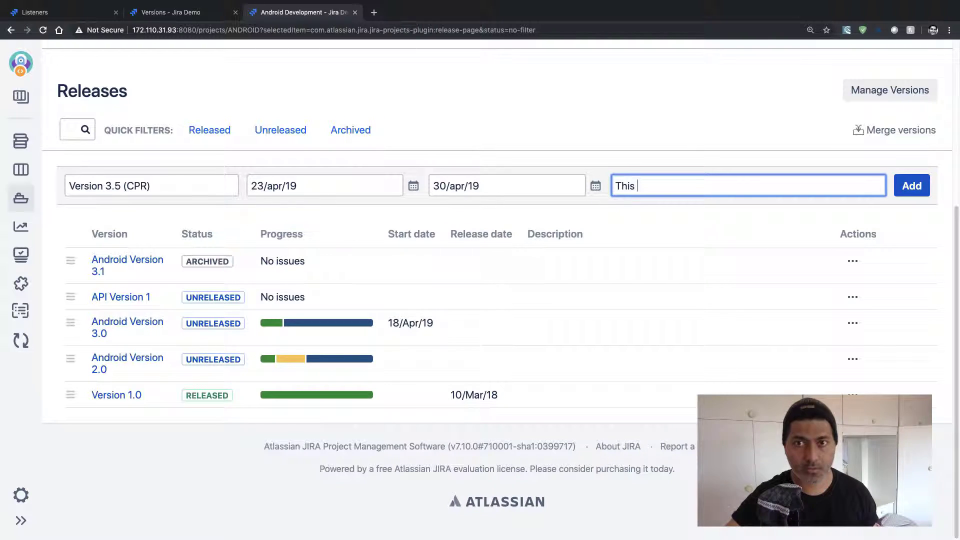
{"action": "type", "text": " is my"}
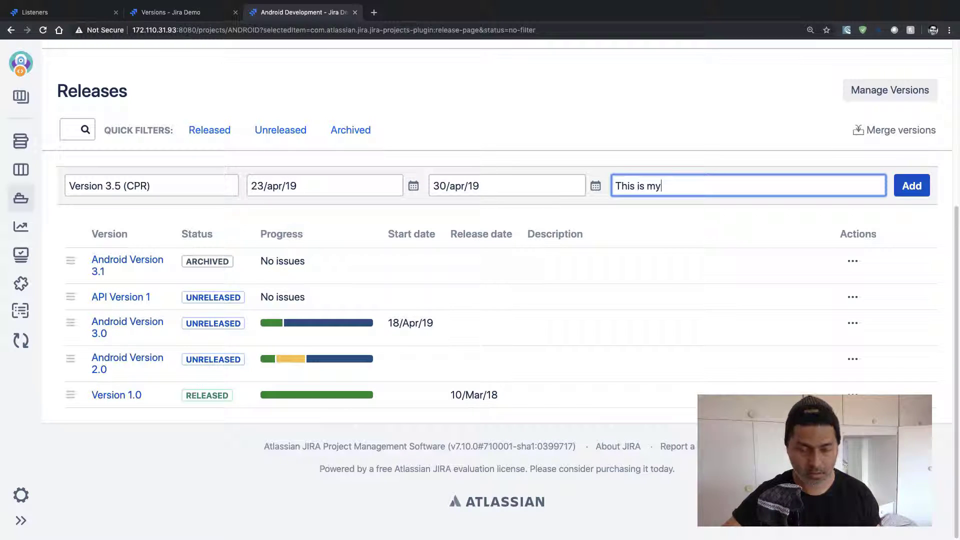
{"action": "type", "text": " CPR"}
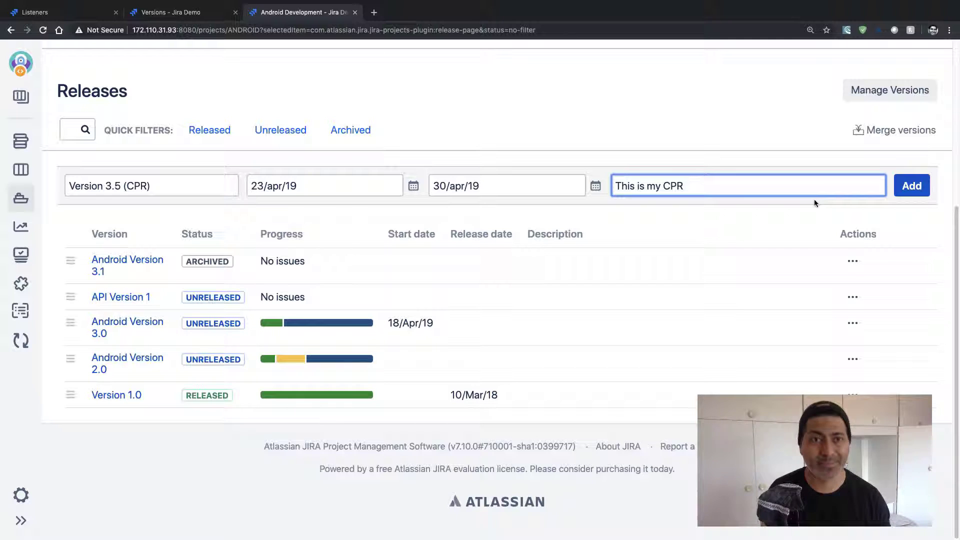
{"action": "left_click", "coordinate": [55, 14]}
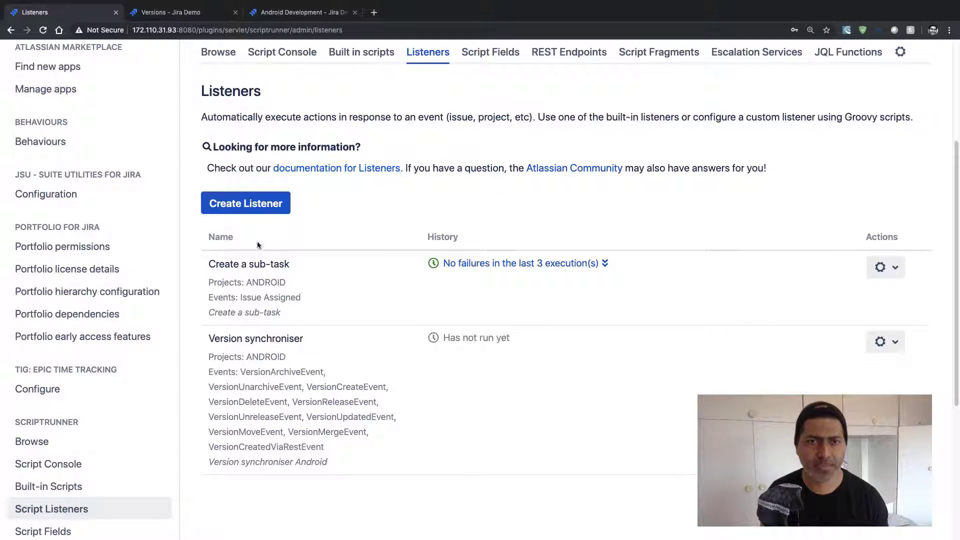
{"action": "double_click", "coordinate": [343, 386]}
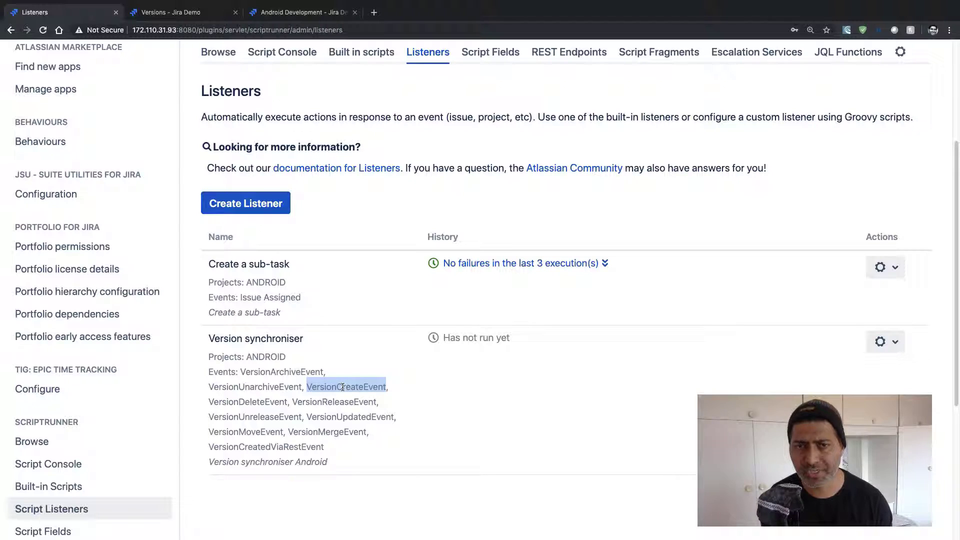
{"action": "left_click", "coordinate": [294, 20]}
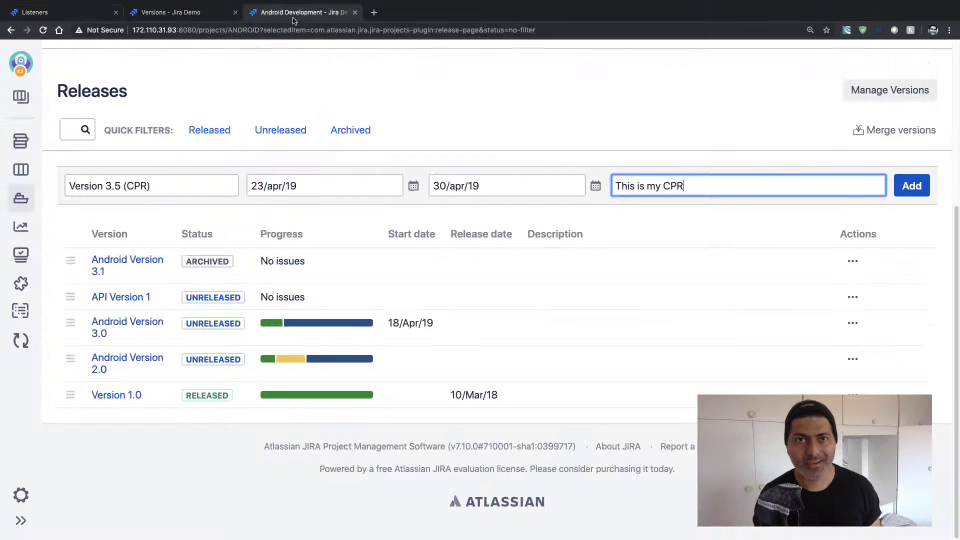
Add Version 3.5 (CPR), then reload Hardware Support's versions to see the synchronised copy.
{"action": "left_click", "coordinate": [907, 187]}
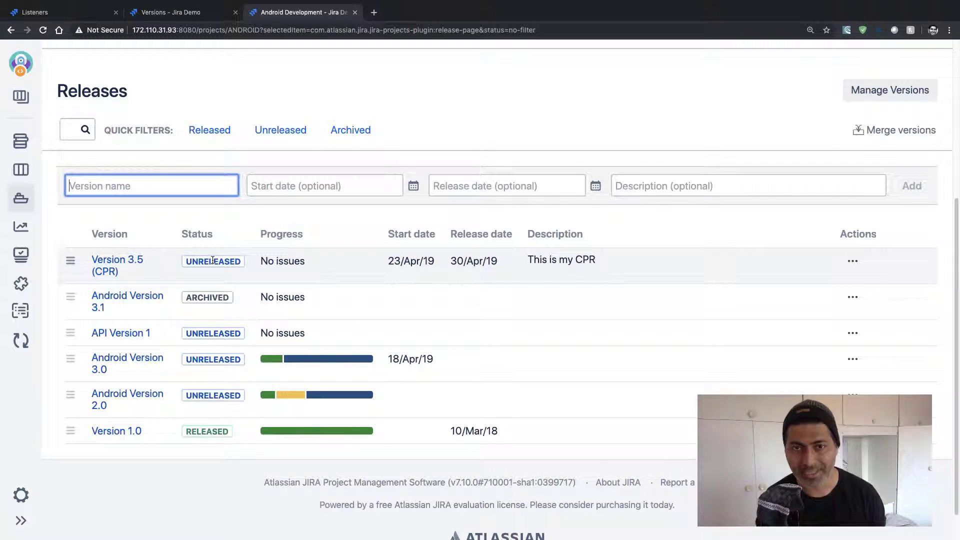
{"action": "scroll", "coordinate": [307, 133], "scroll_direction": "up", "scroll_amount": 5}
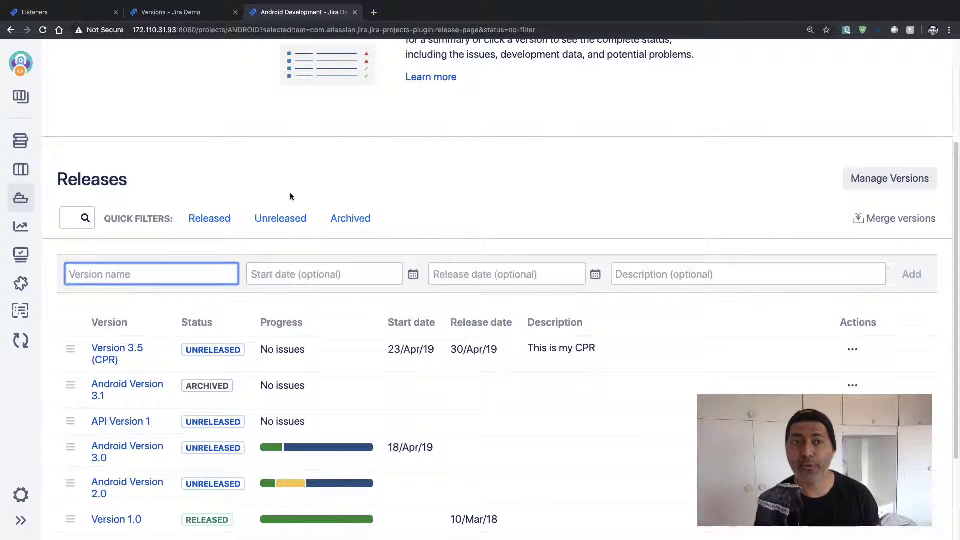
{"action": "left_click", "coordinate": [200, 12]}
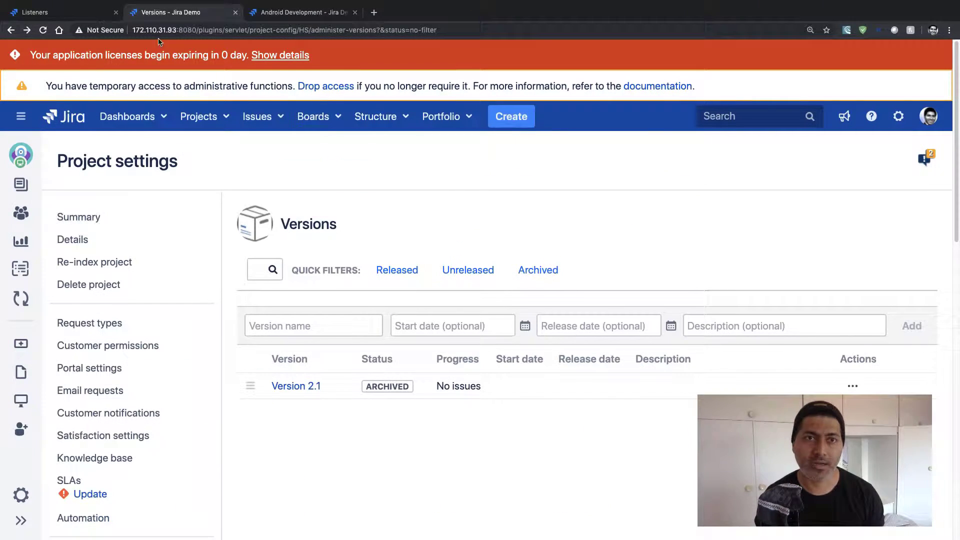
{"action": "left_click", "coordinate": [43, 30]}
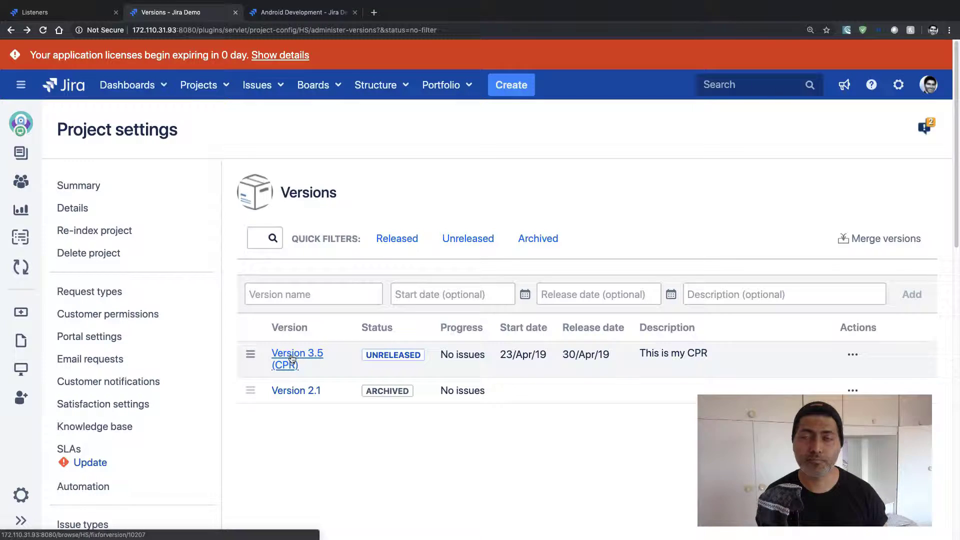
Return to the ScriptRunner Listeners page, where the ANDROID Version synchroniser shows 'Has not run yet'.
{"action": "key", "text": "ctrl+shift+Tab"}
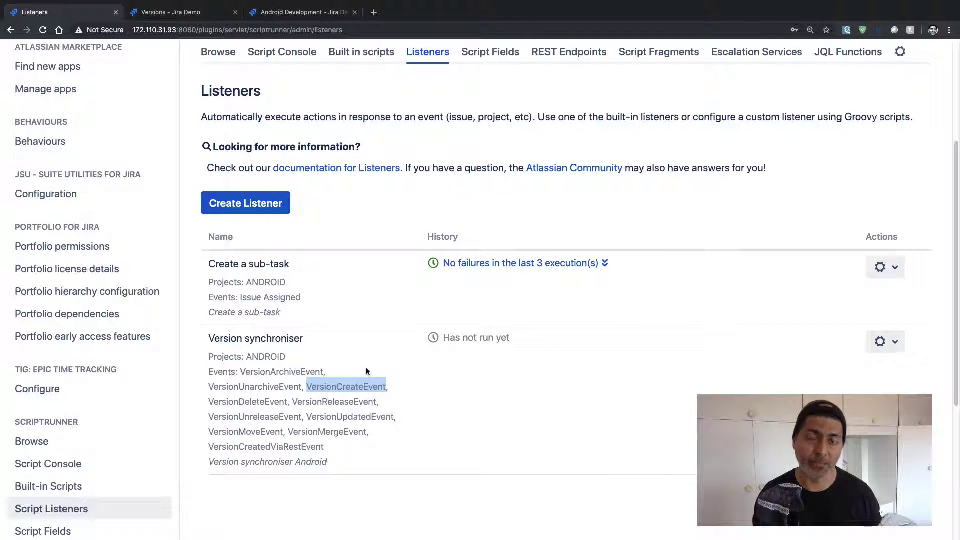
{"action": "left_click", "coordinate": [554, 291]}
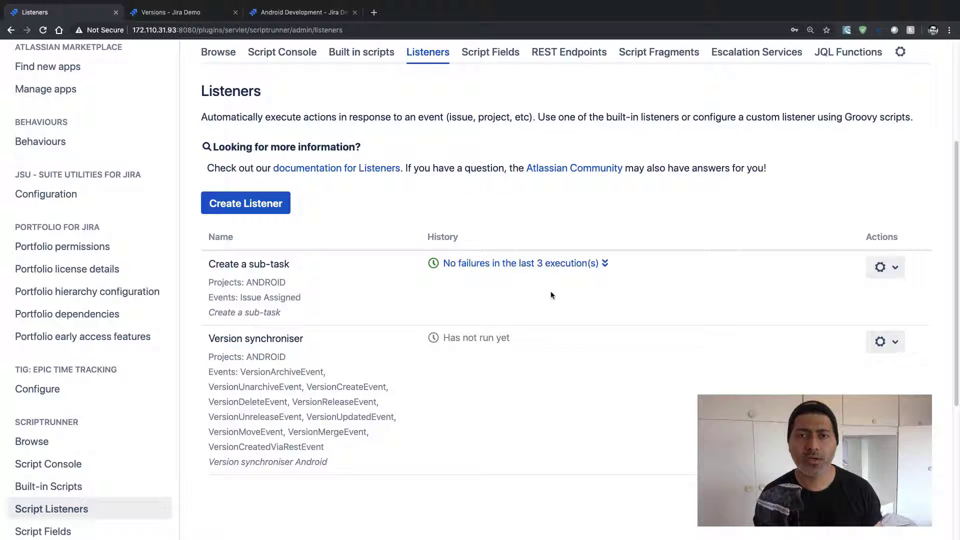